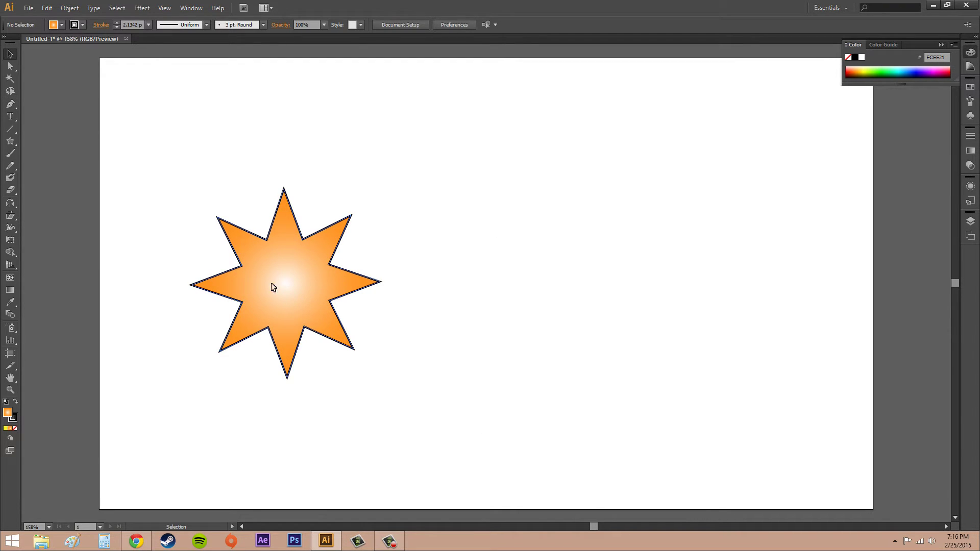
Select the orange gradient eight-pointed star with the Selection tool.
{"action": "left_click", "coordinate": [292, 285]}
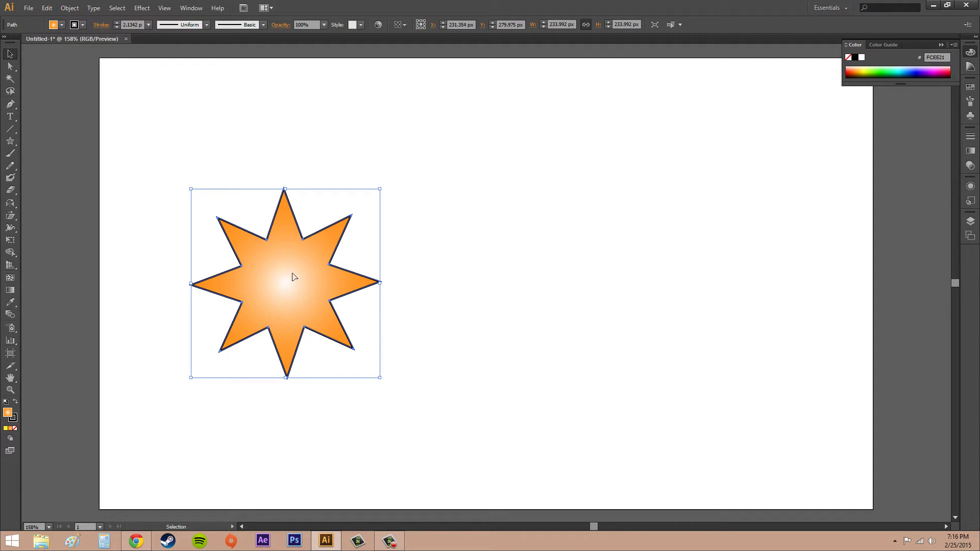
Open Effect > Distort & Transform > Transform for the star, with Preview on and the dialog moved aside.
{"action": "left_click", "coordinate": [137, 10]}
{"action": "mouse_move", "coordinate": [184, 96]}
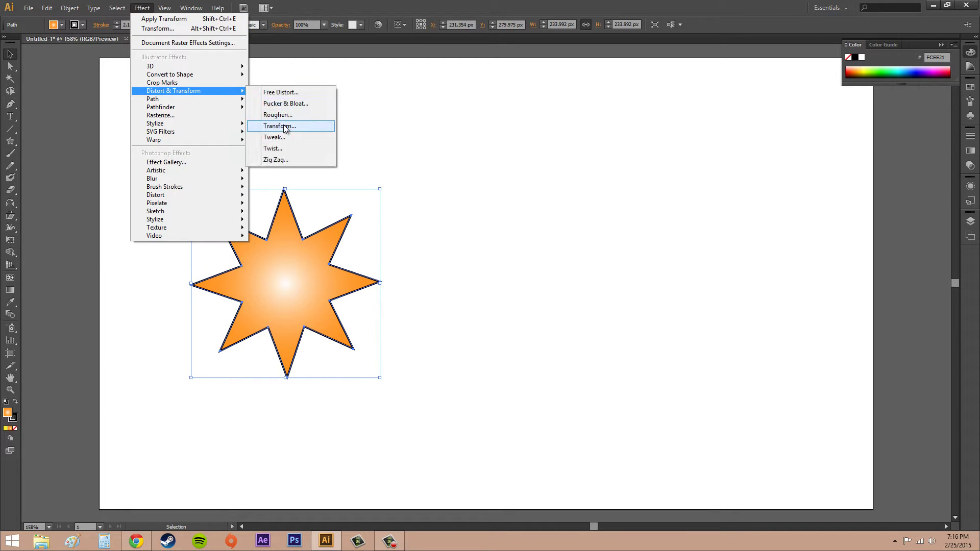
{"action": "left_click", "coordinate": [283, 125]}
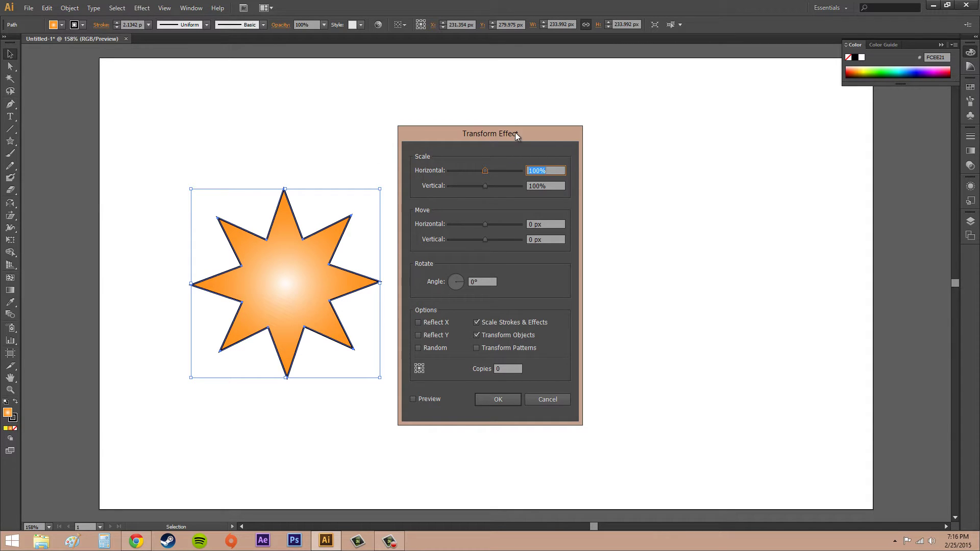
{"action": "left_click_drag", "start_coordinate": [547, 134], "coordinate": [672, 134]}
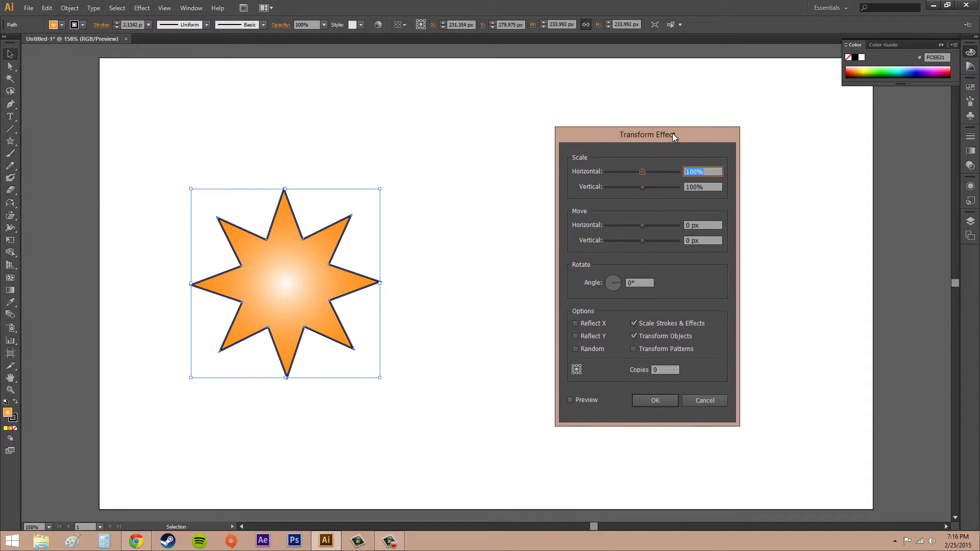
{"action": "left_click", "coordinate": [571, 400]}
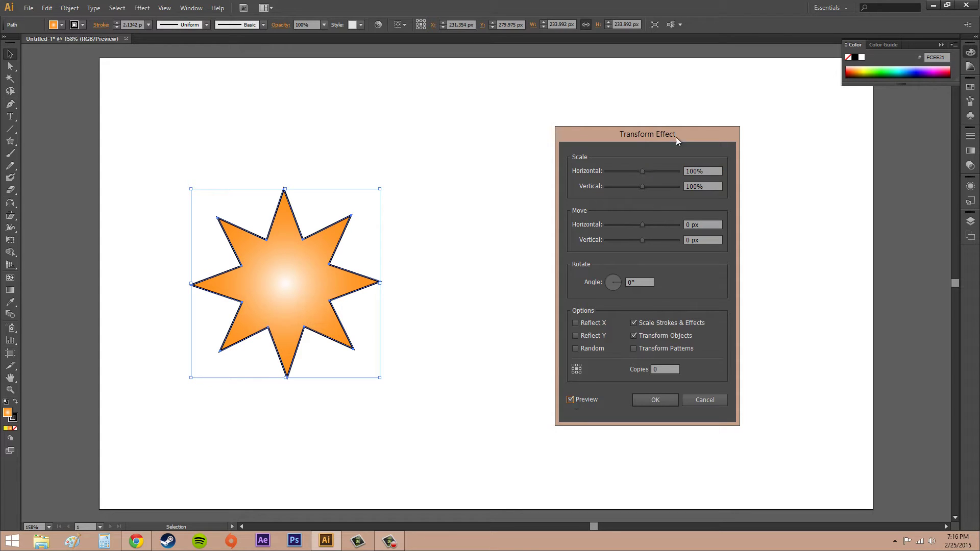
{"action": "left_click_drag", "start_coordinate": [675, 136], "coordinate": [749, 164]}
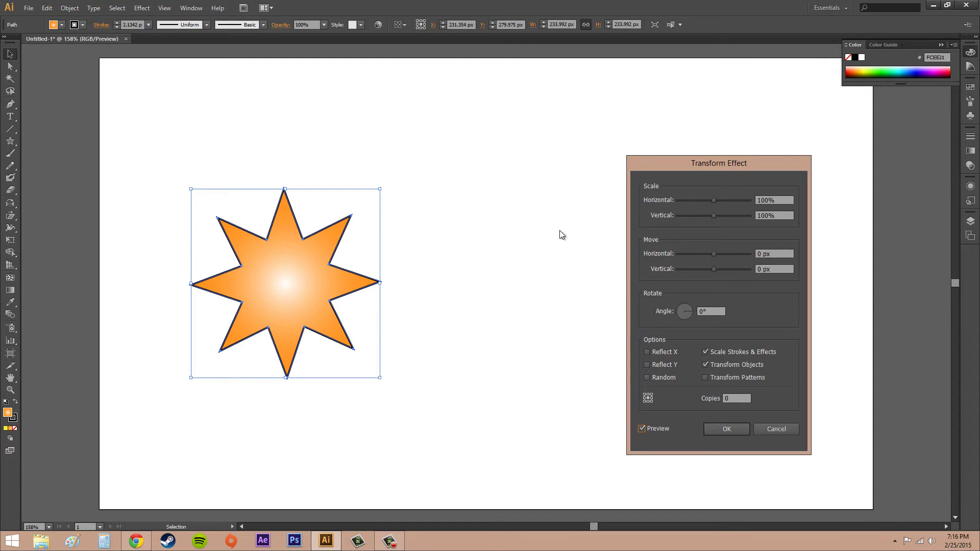
Set the Transform effect's horizontal and vertical scale to 75%.
{"action": "left_click", "coordinate": [791, 199]}
{"action": "type", "text": "75"}
{"action": "left_click", "coordinate": [791, 216]}
{"action": "type", "text": "75"}
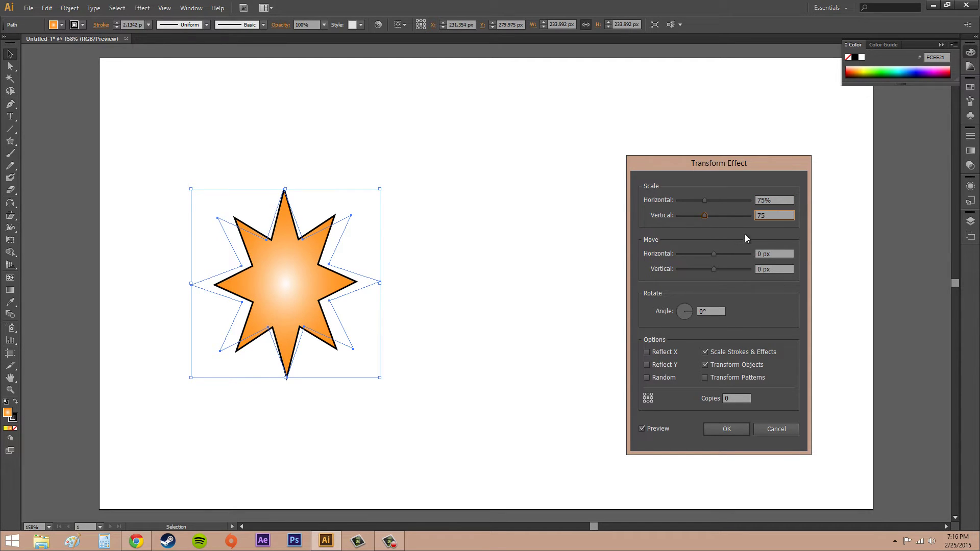
{"action": "left_click", "coordinate": [768, 253]}
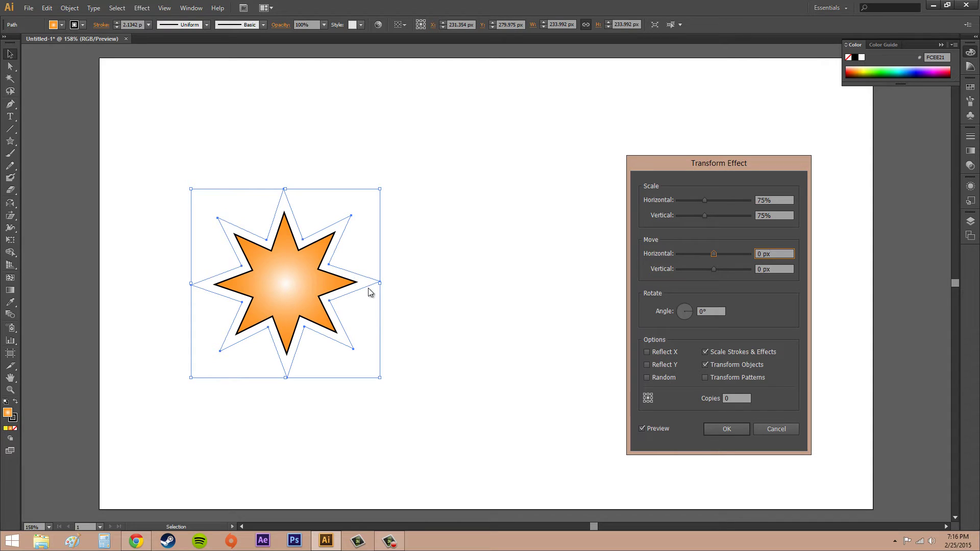
Set Move Horizontal to 220 px.
{"action": "left_click_drag", "start_coordinate": [783, 255], "coordinate": [730, 250]}
{"action": "type", "text": "220"}
{"action": "left_click", "coordinate": [780, 268]}
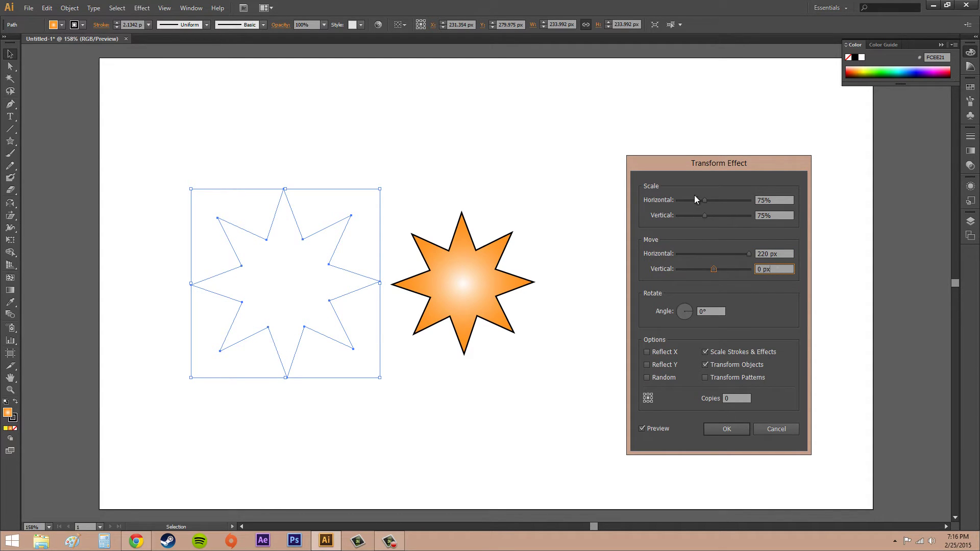
{"action": "left_click_drag", "start_coordinate": [708, 162], "coordinate": [800, 146]}
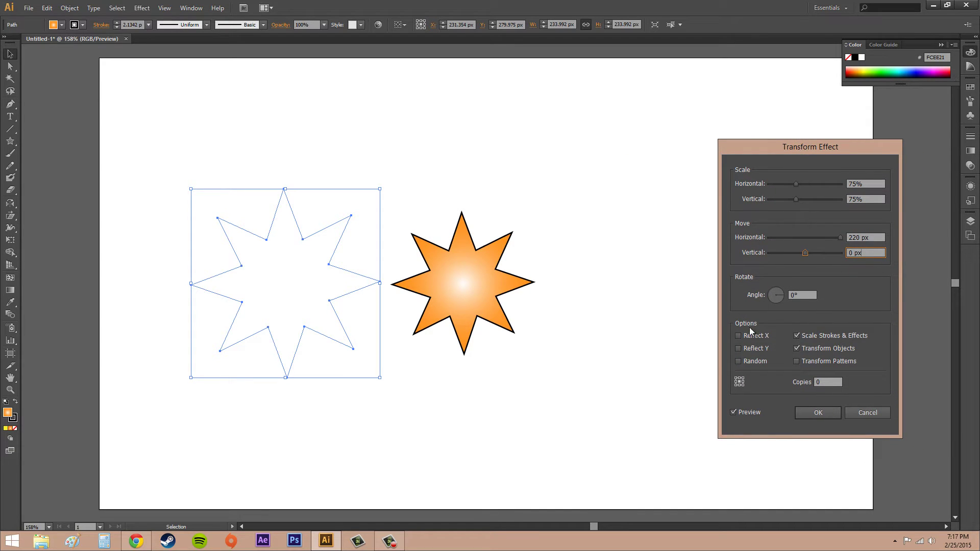
Set the Transform effect to make 3 copies of the star.
{"action": "left_click", "coordinate": [826, 381]}
{"action": "left_click", "coordinate": [878, 253]}
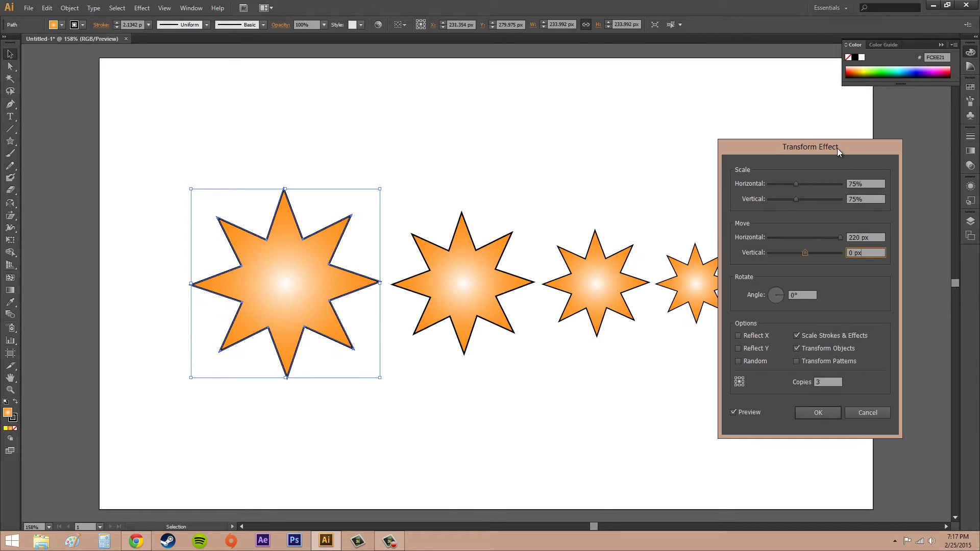
{"action": "left_click_drag", "start_coordinate": [837, 147], "coordinate": [888, 151]}
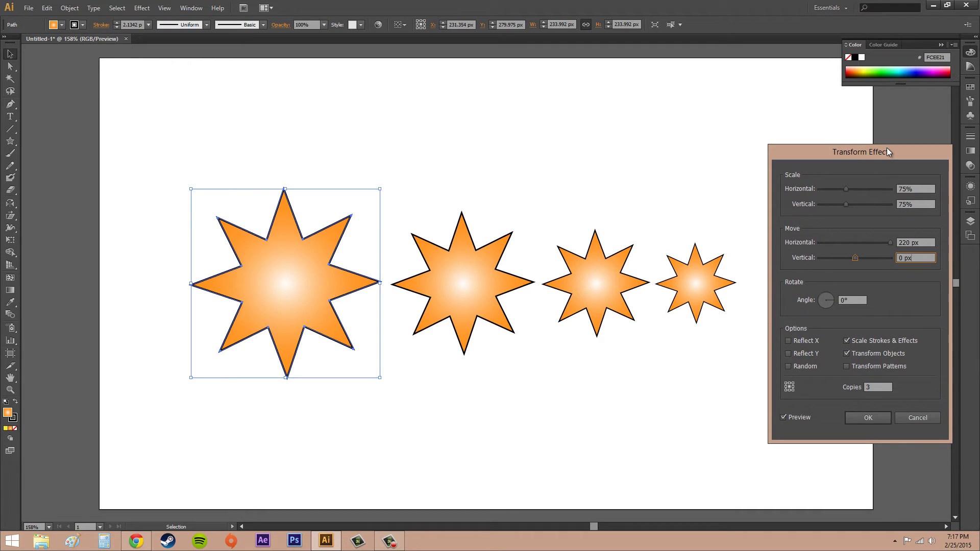
Try Rotate Angle values of 20° and 75°, then set it back to 0°.
{"action": "left_click", "coordinate": [860, 301]}
{"action": "type", "text": "20"}
{"action": "left_click", "coordinate": [919, 258]}
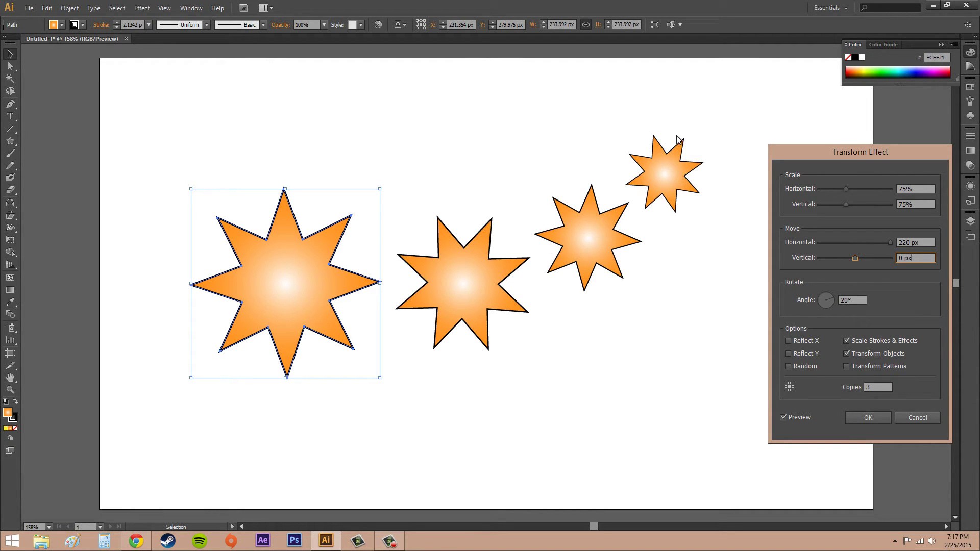
{"action": "left_click", "coordinate": [850, 300]}
{"action": "type", "text": "75"}
{"action": "left_click", "coordinate": [923, 259]}
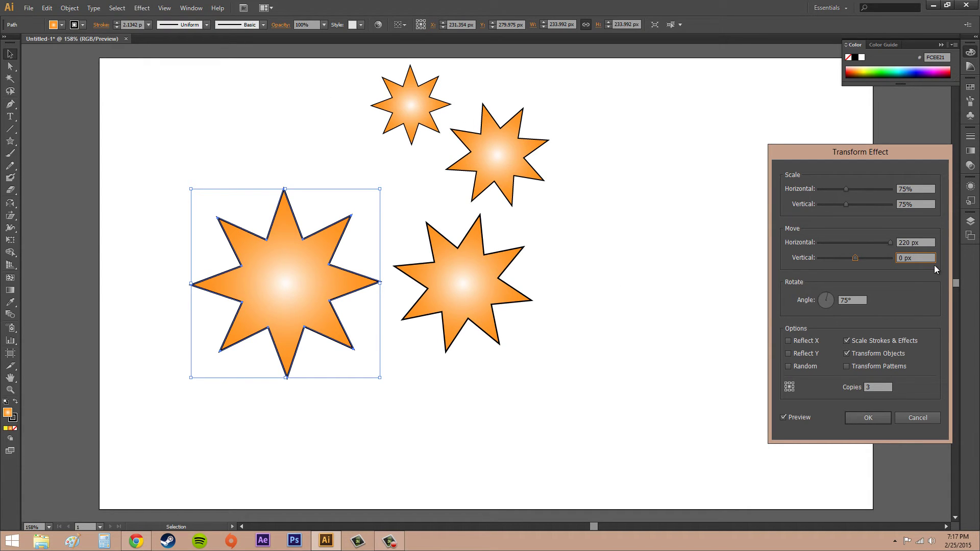
{"action": "key", "text": "Tab"}
{"action": "type", "text": "0"}
{"action": "left_click", "coordinate": [924, 259]}
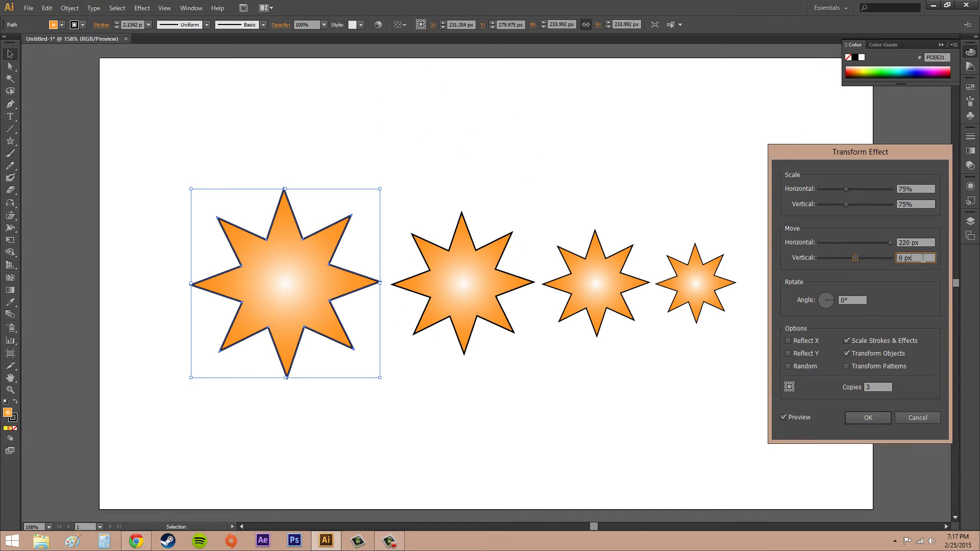
Toggle Random repeatedly to compare scattered copies with the even row.
{"action": "left_click", "coordinate": [788, 367]}
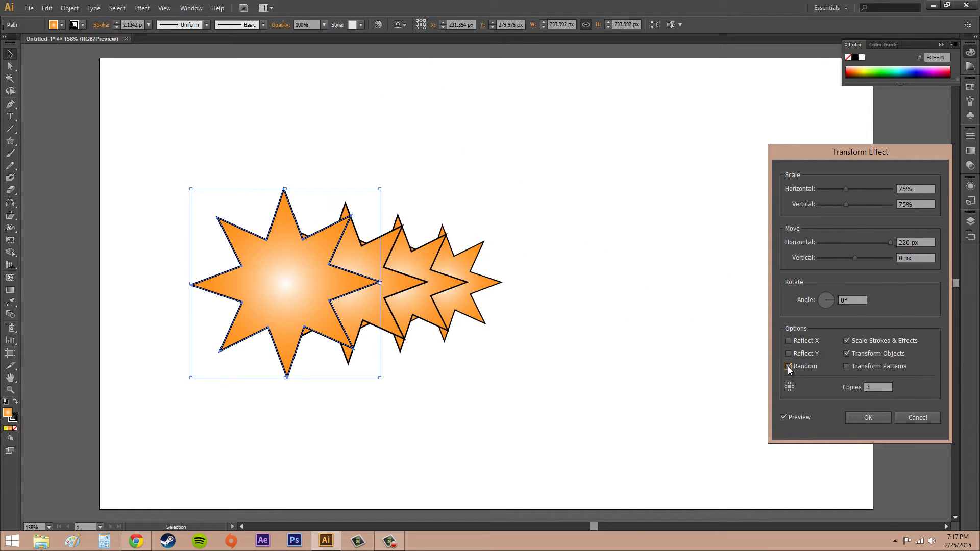
{"action": "left_click", "coordinate": [788, 366]}
{"action": "left_click", "coordinate": [788, 366]}
{"action": "left_click", "coordinate": [788, 366]}
{"action": "left_click", "coordinate": [788, 366]}
{"action": "left_click", "coordinate": [787, 366]}
{"action": "left_click", "coordinate": [788, 366]}
{"action": "left_click", "coordinate": [788, 366]}
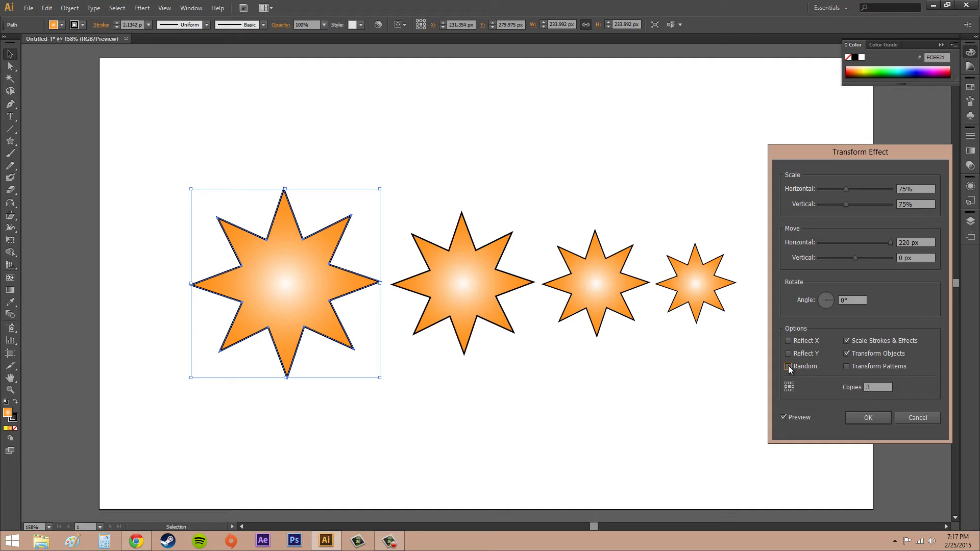
{"action": "left_click", "coordinate": [788, 365]}
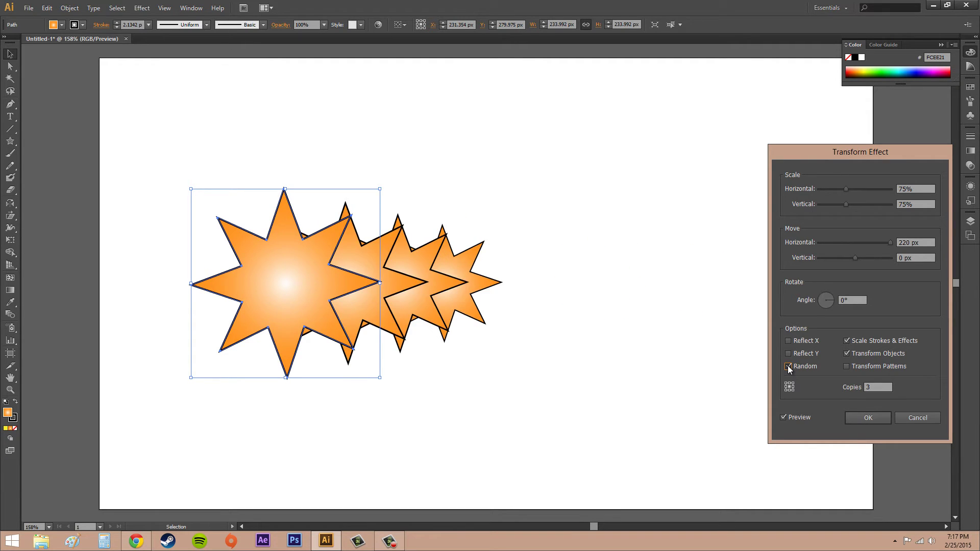
{"action": "left_click", "coordinate": [788, 365]}
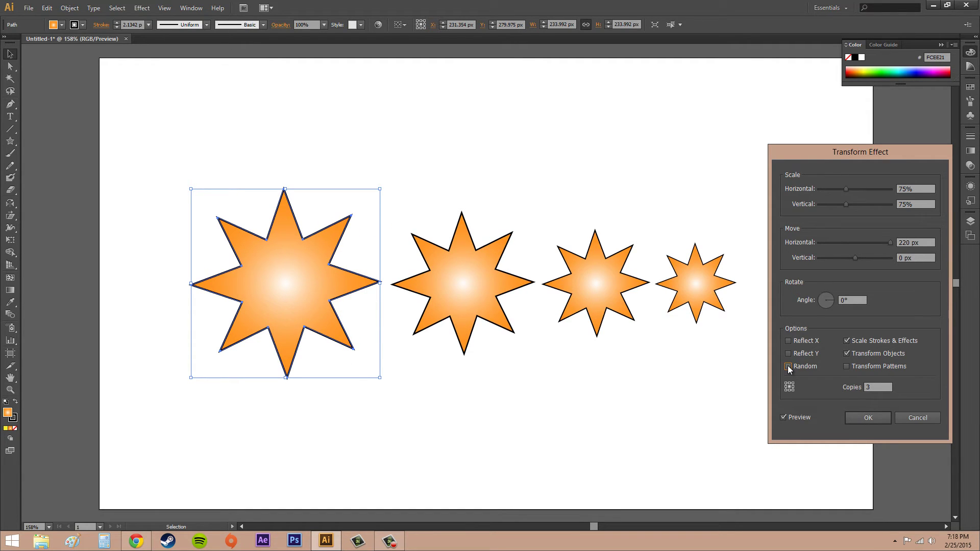
{"action": "left_click", "coordinate": [788, 365]}
{"action": "left_click", "coordinate": [788, 366]}
Set Rotate Angle to 25° and Move Vertical to 15 px, arcing the copies upward.
{"action": "left_click", "coordinate": [804, 302]}
{"action": "type", "text": "25"}
{"action": "left_click", "coordinate": [916, 259]}
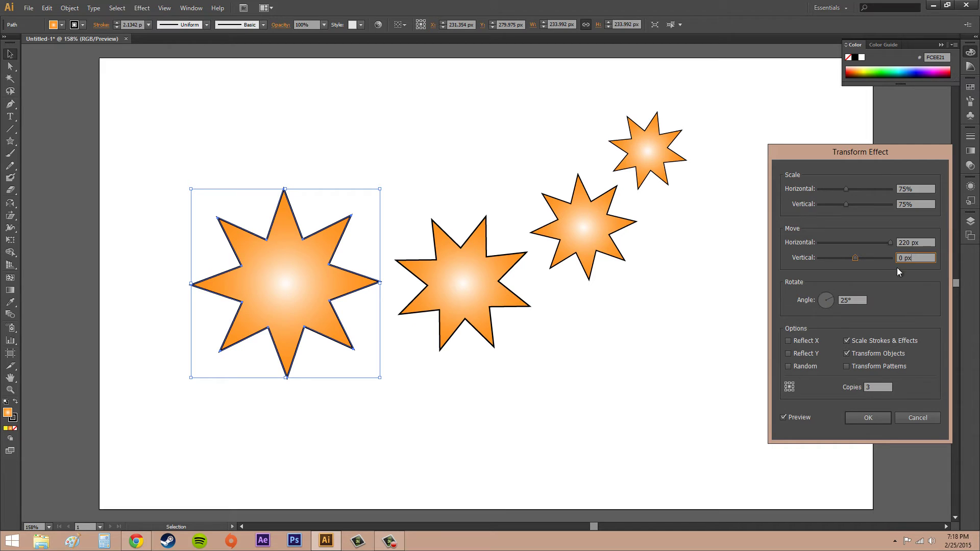
{"action": "left_click", "coordinate": [788, 366]}
{"action": "left_click", "coordinate": [789, 366]}
{"action": "left_click", "coordinate": [789, 366]}
{"action": "left_click", "coordinate": [788, 366]}
{"action": "left_click_drag", "start_coordinate": [917, 259], "coordinate": [887, 260]}
{"action": "left_click", "coordinate": [926, 244]}
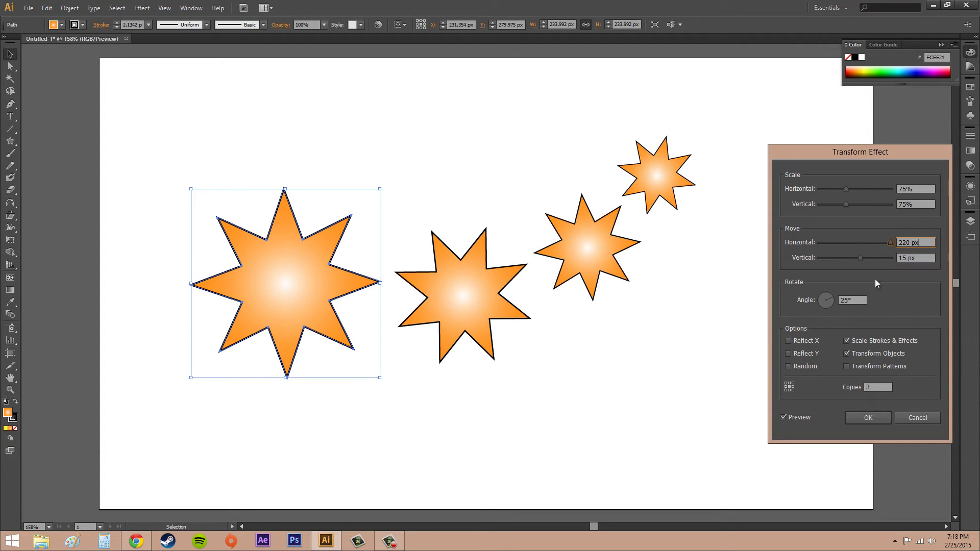
Compare Reflect X, Reflect Y and Random, then leave all three unchecked.
{"action": "left_click", "coordinate": [788, 366]}
{"action": "left_click", "coordinate": [788, 366]}
{"action": "left_click", "coordinate": [788, 354]}
{"action": "left_click", "coordinate": [788, 341]}
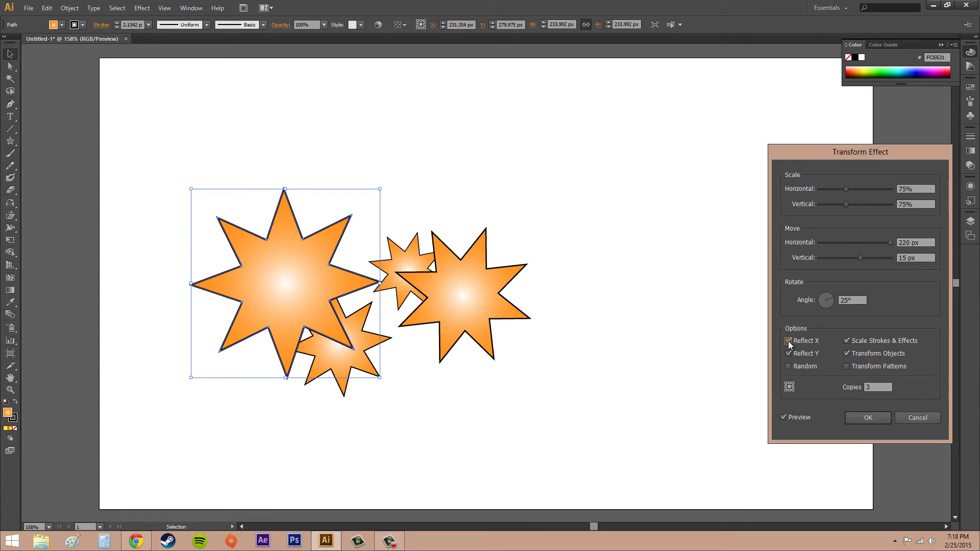
{"action": "left_click", "coordinate": [789, 341]}
{"action": "left_click", "coordinate": [788, 341]}
{"action": "left_click", "coordinate": [789, 353]}
{"action": "left_click", "coordinate": [789, 340]}
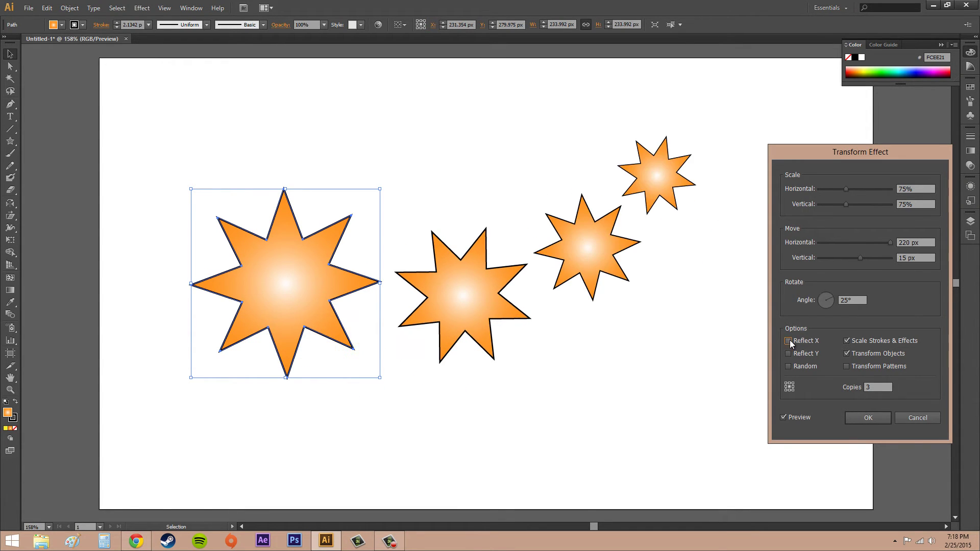
{"action": "left_click", "coordinate": [788, 366]}
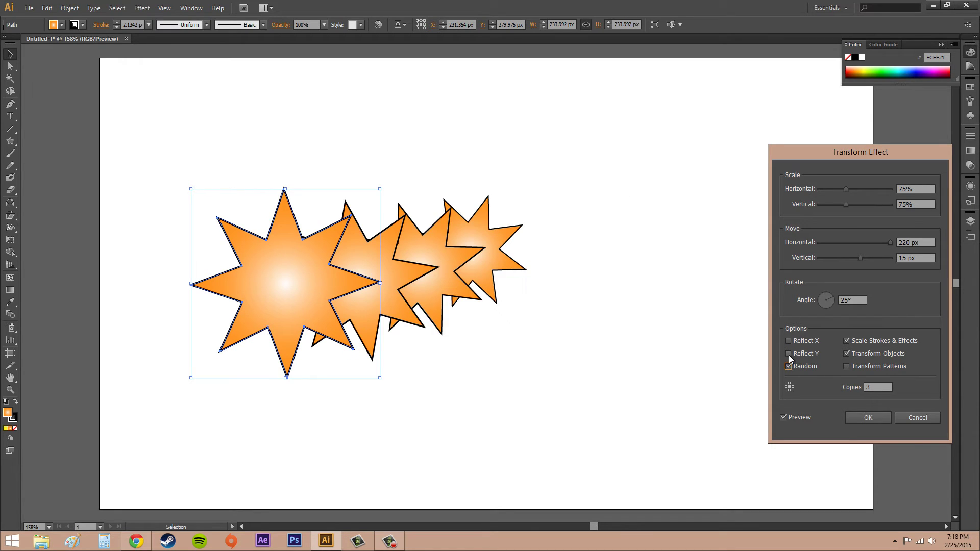
{"action": "left_click", "coordinate": [789, 341]}
{"action": "left_click", "coordinate": [789, 341]}
{"action": "left_click", "coordinate": [789, 354]}
{"action": "left_click", "coordinate": [788, 354]}
{"action": "left_click", "coordinate": [788, 366]}
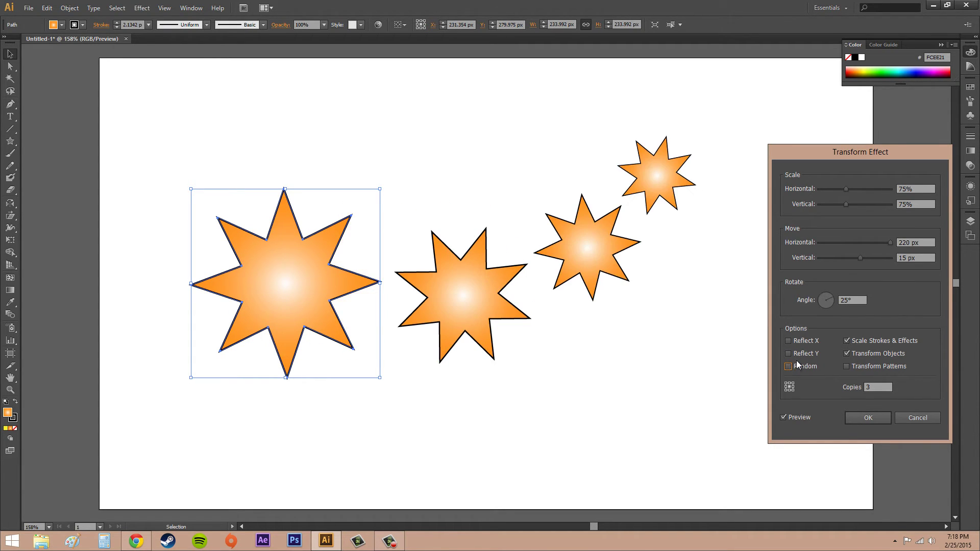
Apply the Transform effect and use Object > Transform > Transform Again to add a smaller star.
{"action": "left_click", "coordinate": [868, 418]}
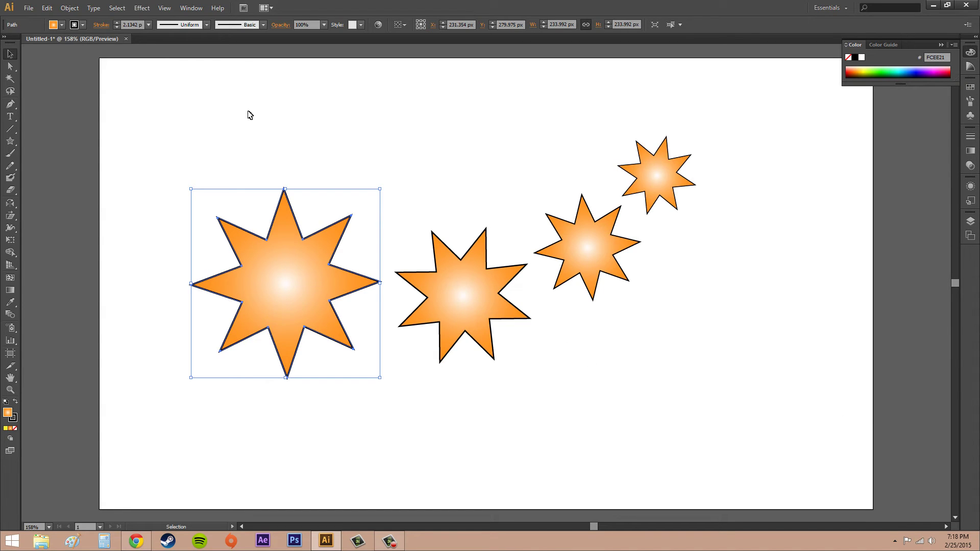
{"action": "left_click", "coordinate": [71, 7]}
{"action": "mouse_move", "coordinate": [153, 20]}
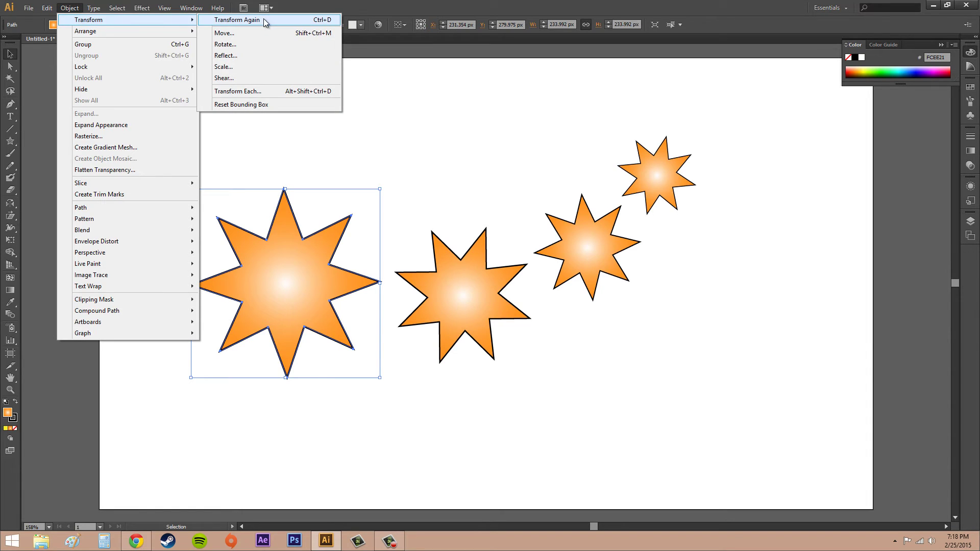
{"action": "left_click", "coordinate": [292, 20]}
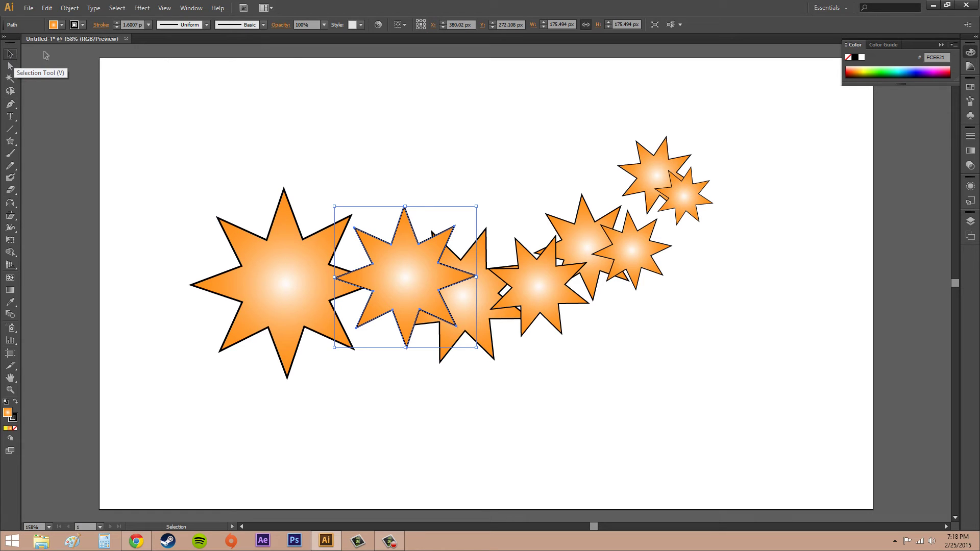
Select the new, smaller star.
{"action": "left_click", "coordinate": [515, 285]}
{"action": "left_click", "coordinate": [412, 271]}
{"action": "left_click", "coordinate": [515, 286]}
{"action": "left_click", "coordinate": [403, 271]}
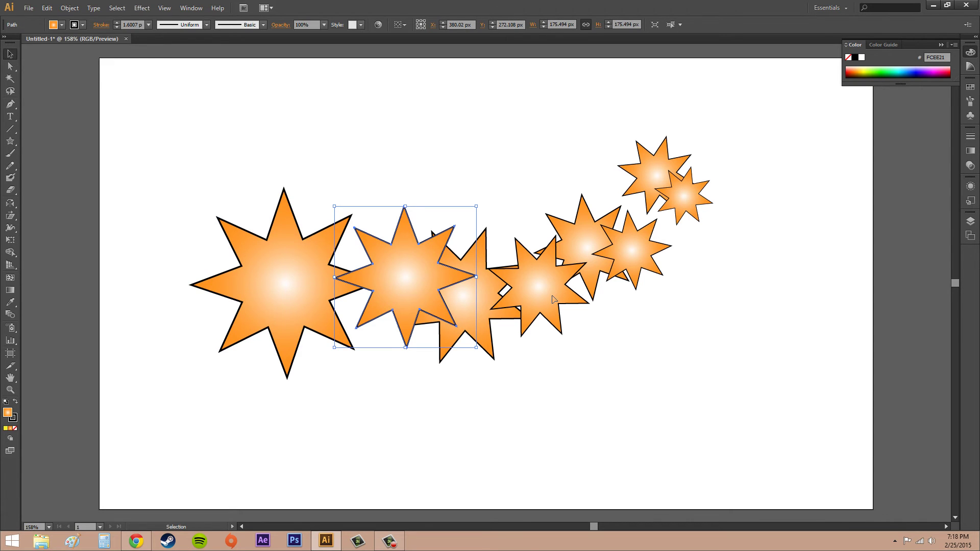
Drag the smaller star trail below the original and expand Layer 1 to show both paths.
{"action": "left_click_drag", "start_coordinate": [405, 277], "coordinate": [526, 427]}
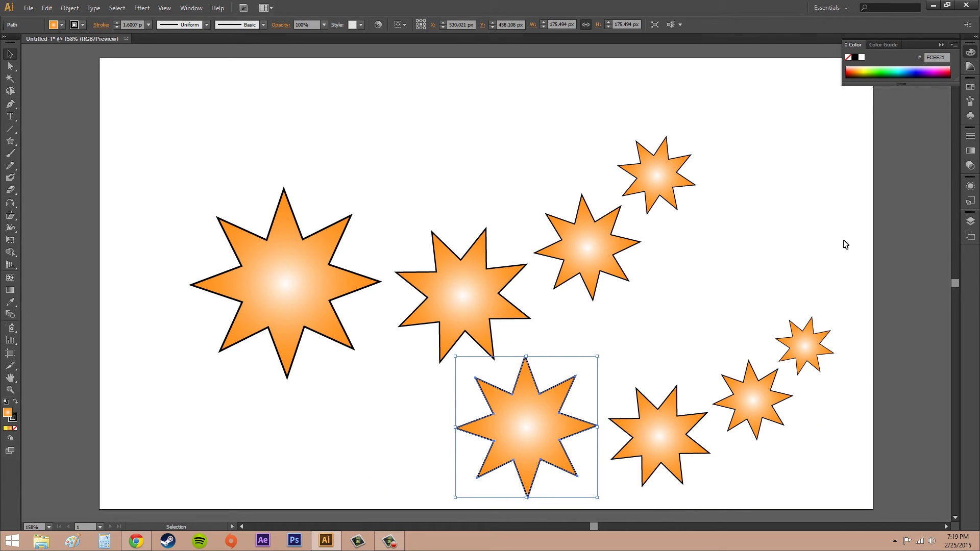
{"action": "left_click", "coordinate": [970, 221]}
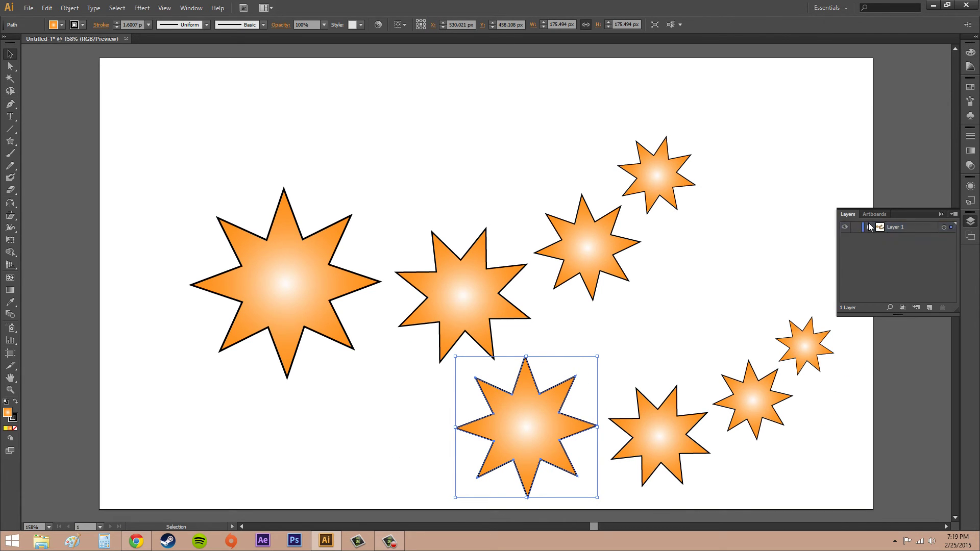
{"action": "left_click", "coordinate": [870, 227]}
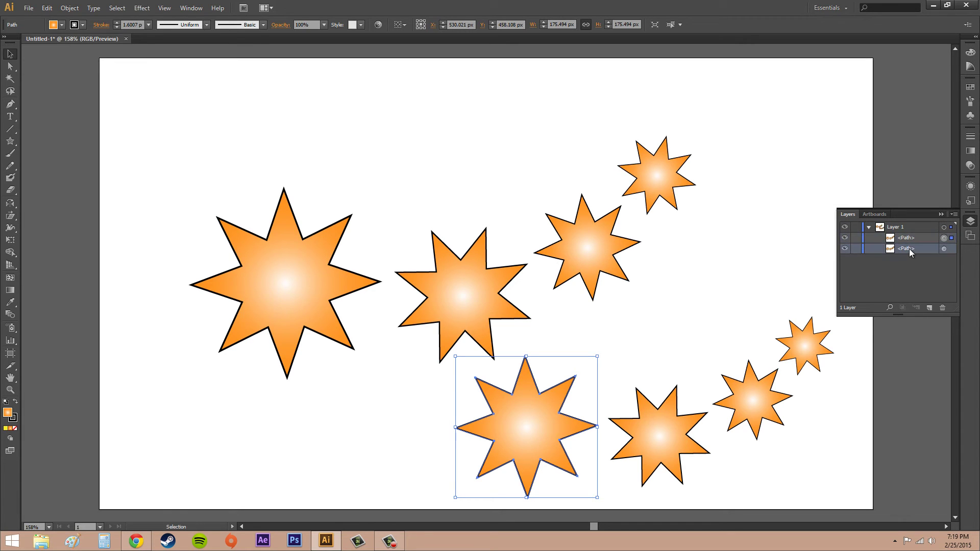
{"action": "left_click", "coordinate": [693, 322]}
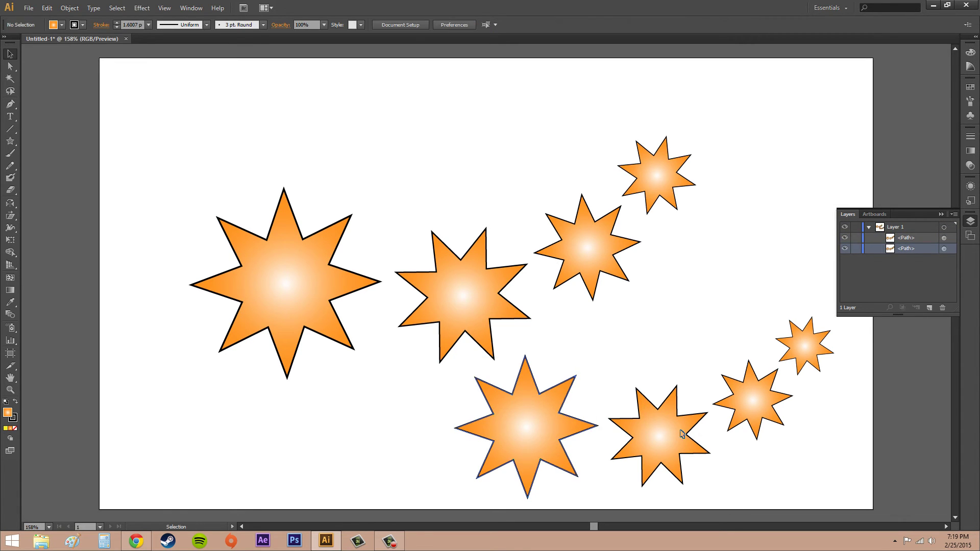
{"action": "left_click", "coordinate": [526, 437]}
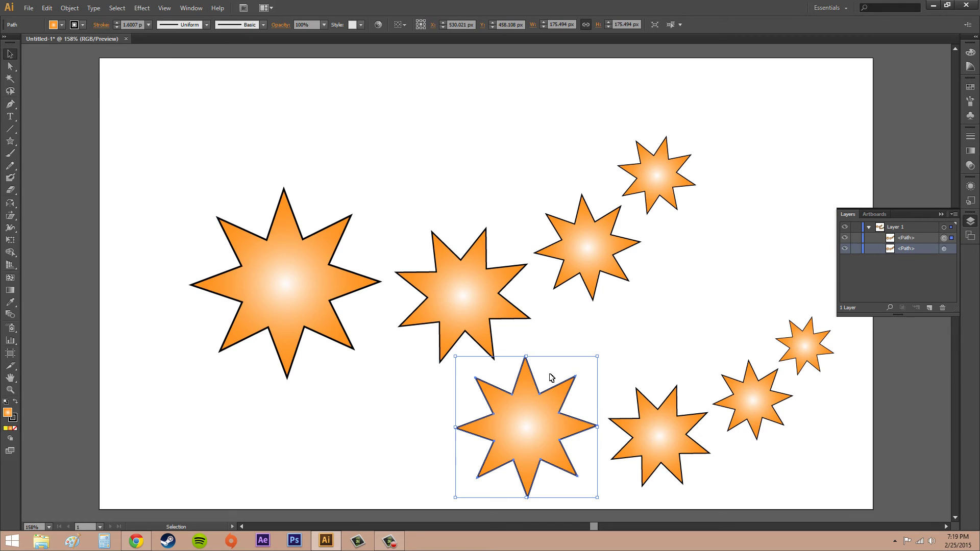
{"action": "left_click", "coordinate": [821, 392]}
{"action": "key", "text": "ctrl+z"}
{"action": "key", "text": "ctrl+z"}
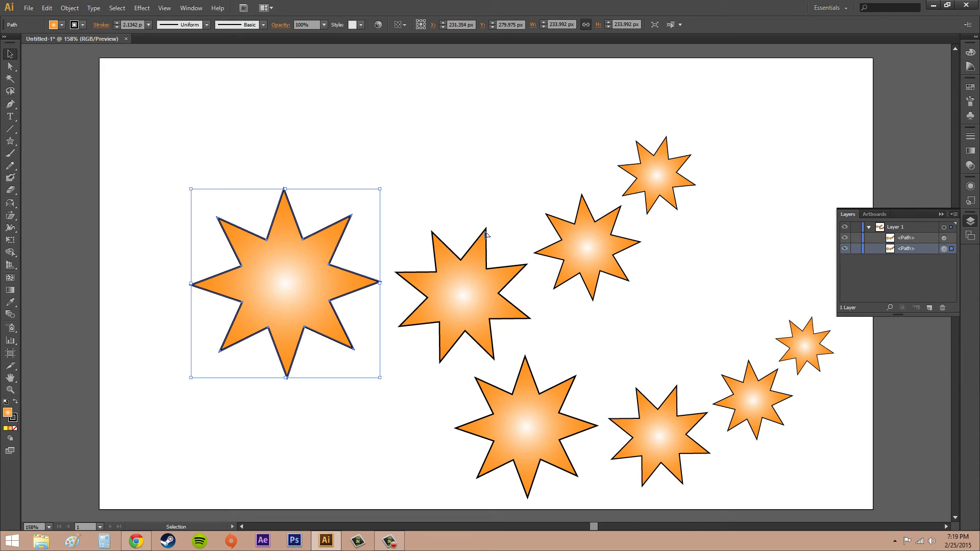
With Direct Selection, drag the large star and its copy arc upward, then deselect.
{"action": "left_click", "coordinate": [10, 66]}
{"action": "left_click", "coordinate": [491, 240]}
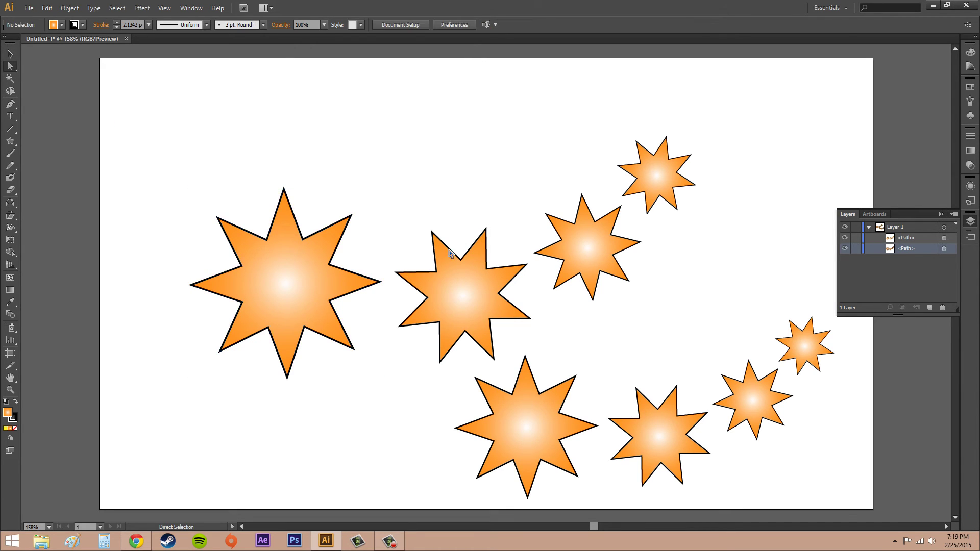
{"action": "left_click", "coordinate": [299, 267]}
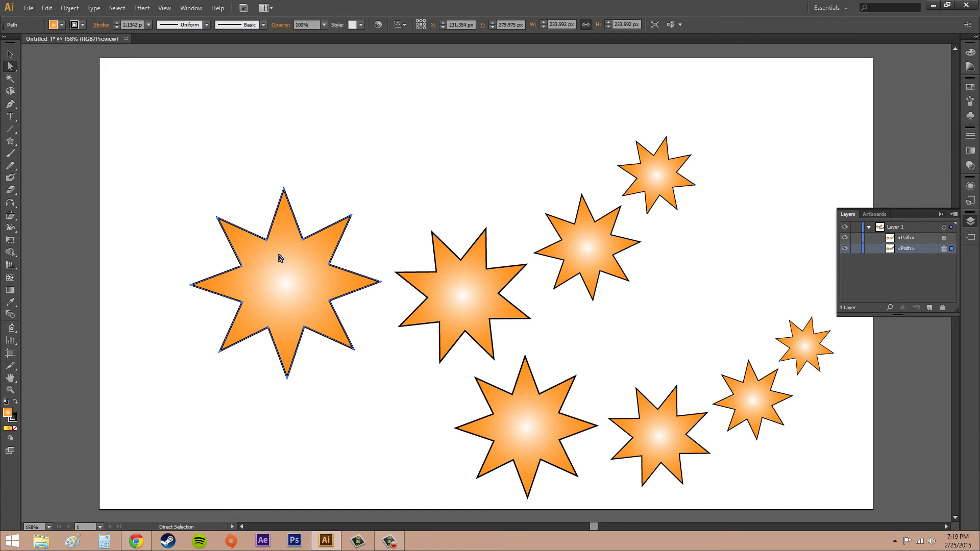
{"action": "mouse_move", "coordinate": [354, 215]}
{"action": "left_mouse_down"}
{"action": "mouse_move", "coordinate": [370, 205]}
{"action": "mouse_move", "coordinate": [351, 192]}
{"action": "mouse_move", "coordinate": [341, 223]}
{"action": "left_mouse_up"}
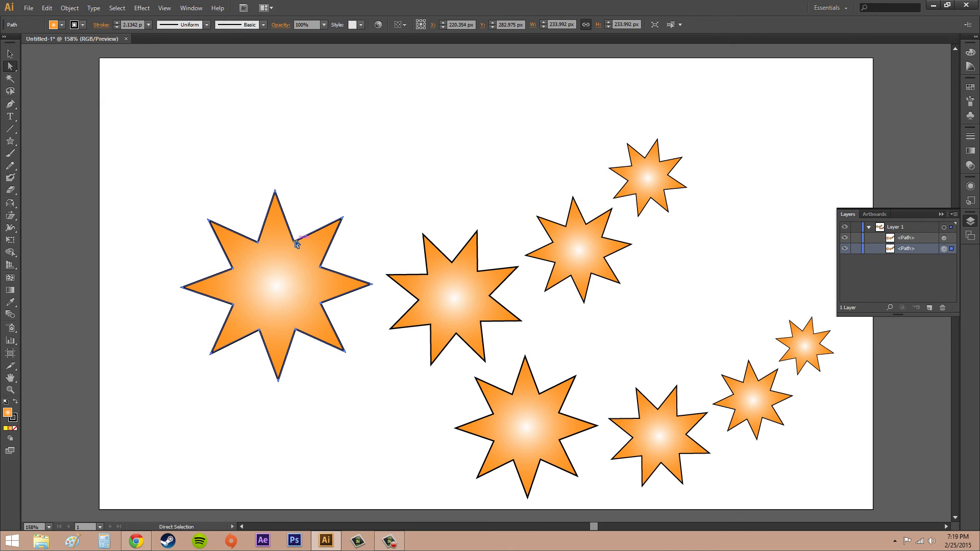
{"action": "left_click_drag", "start_coordinate": [296, 245], "coordinate": [303, 222]}
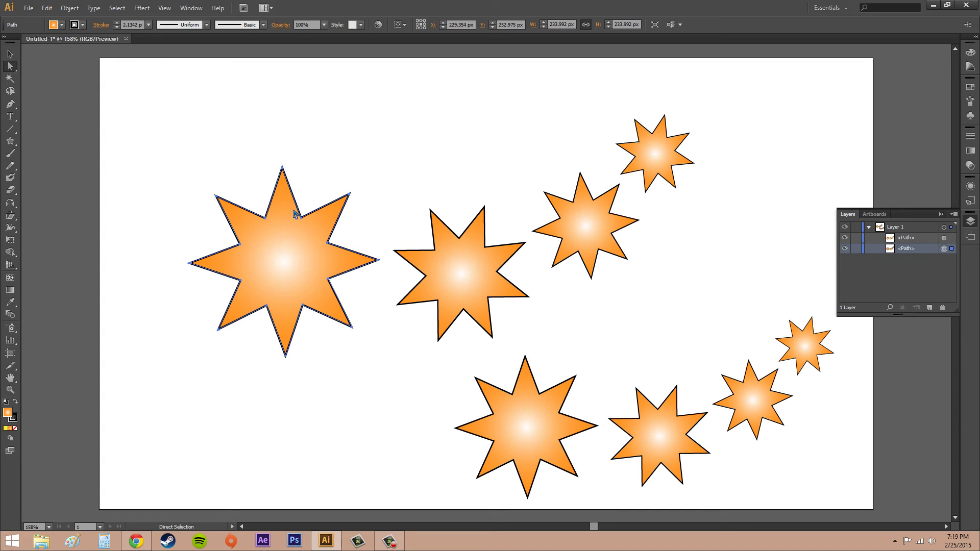
{"action": "left_click", "coordinate": [10, 54]}
{"action": "left_click", "coordinate": [242, 131]}
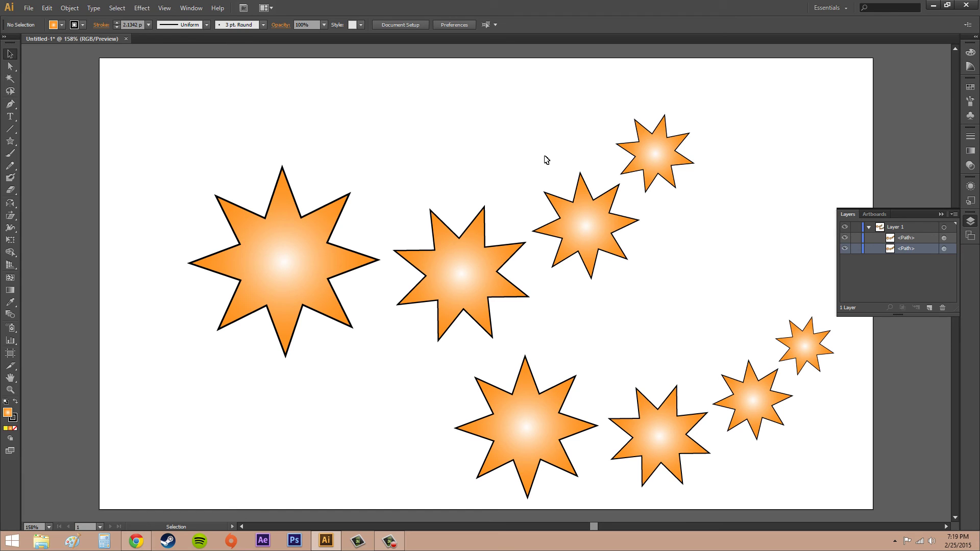
Nudge the large star and its arc of copies about 16 px higher.
{"action": "mouse_move", "coordinate": [304, 266]}
{"action": "left_mouse_down"}
{"action": "mouse_move", "coordinate": [243, 233]}
{"action": "mouse_move", "coordinate": [332, 295]}
{"action": "mouse_move", "coordinate": [317, 261]}
{"action": "left_mouse_up"}
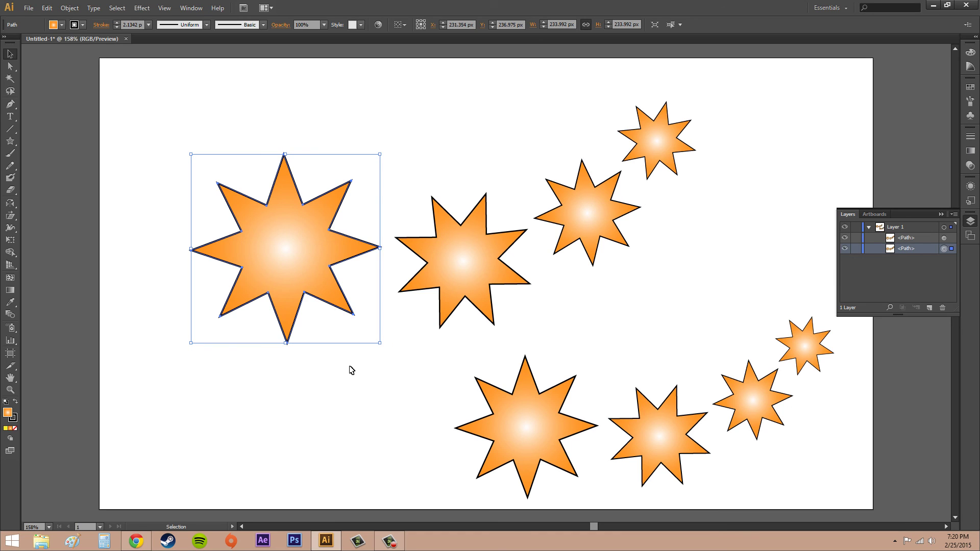